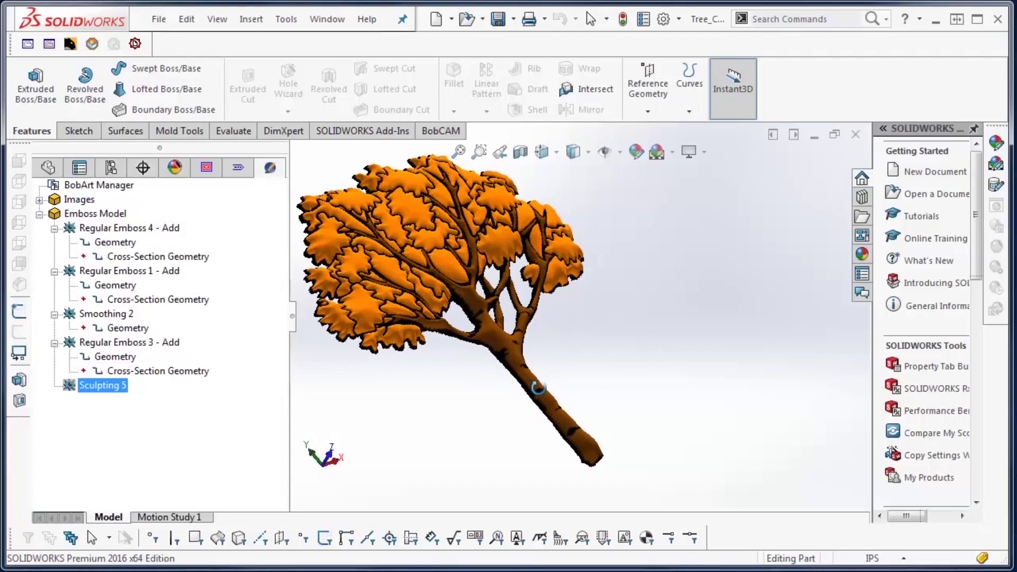
mouse_move(533, 389)
middle_mouse_down()
mouse_move(520, 386)
mouse_move(522, 370)
middle_mouse_up()
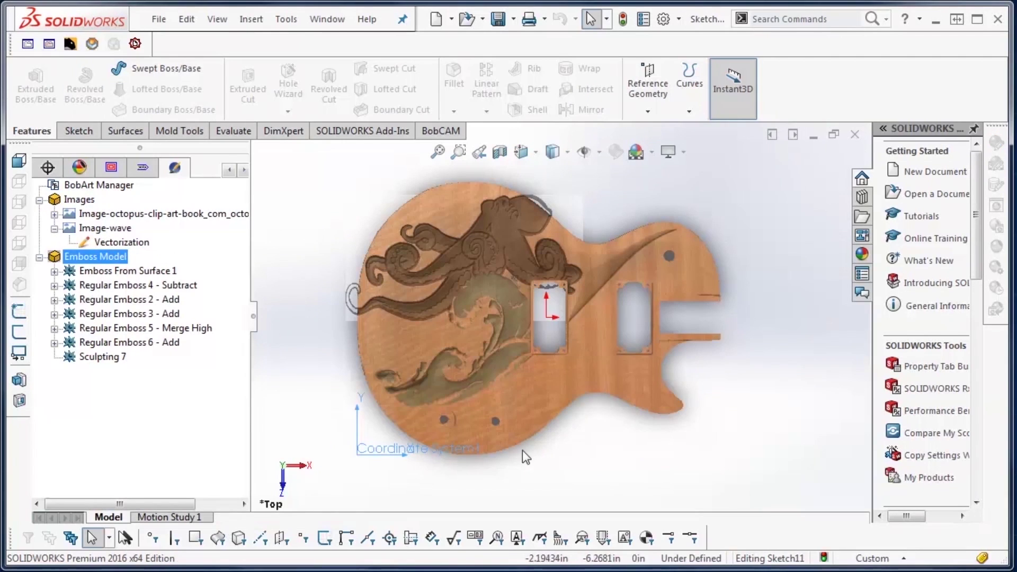
middle_click_drag(522, 451, 533, 312)
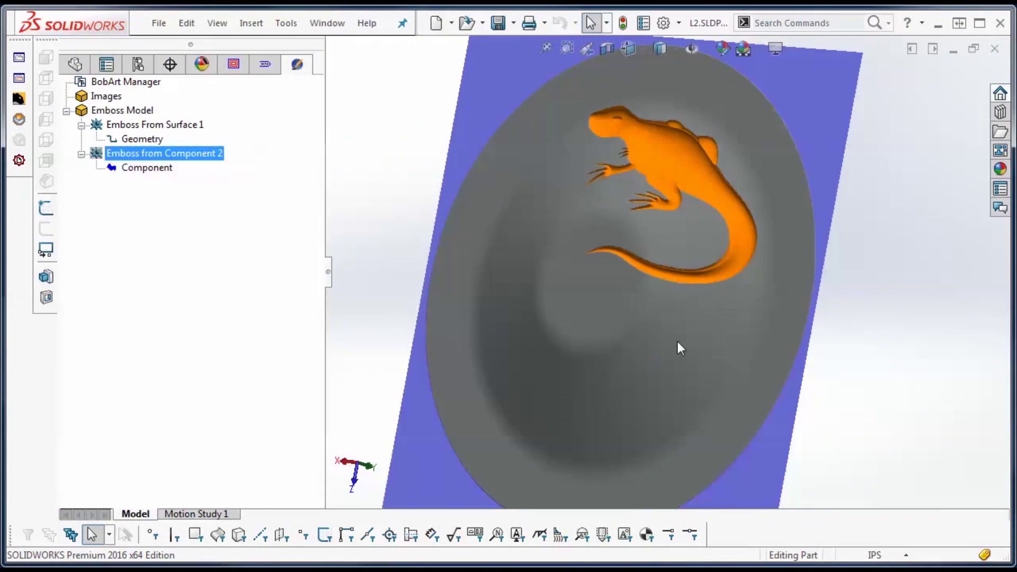
mouse_move(676, 348)
middle_mouse_down()
mouse_move(756, 286)
mouse_move(740, 319)
mouse_move(594, 313)
mouse_move(528, 266)
mouse_move(588, 211)
mouse_move(595, 241)
mouse_move(672, 328)
middle_mouse_up()
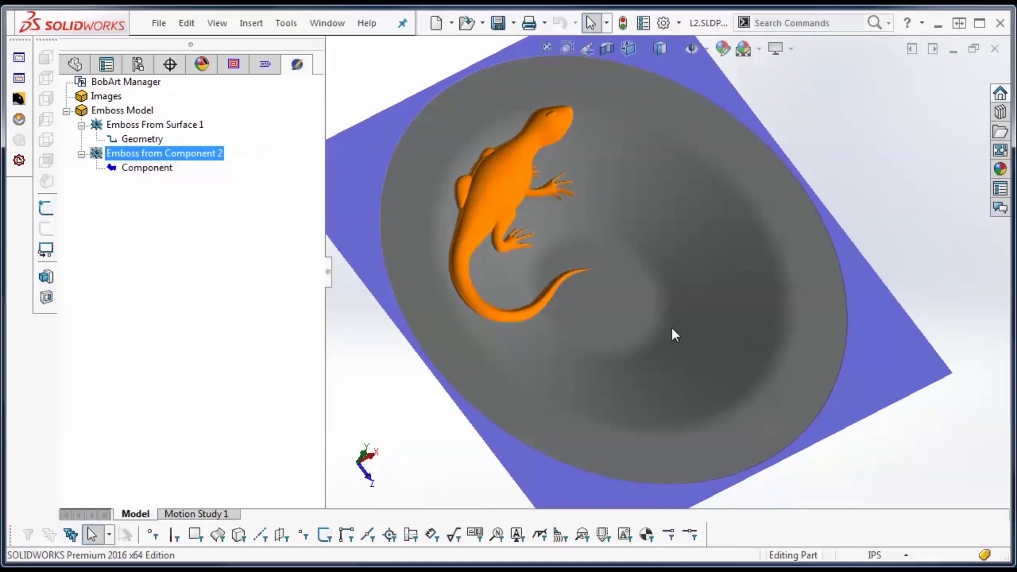
key("f")
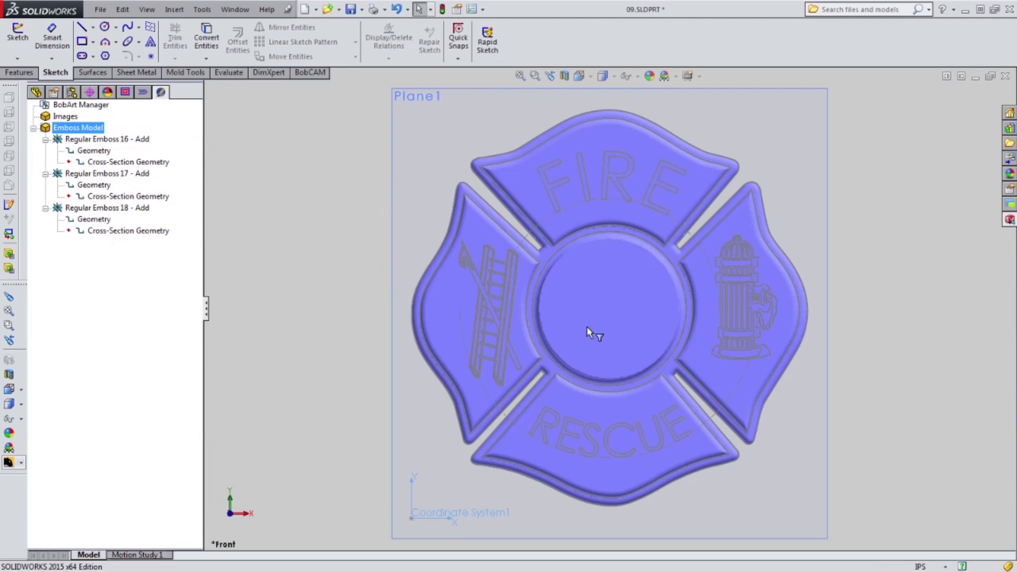
mouse_move(613, 335)
middle_mouse_down()
mouse_move(613, 288)
mouse_move(609, 325)
middle_mouse_up()
Open Lizard_2.stl as the component for a new emboss on the dish model
left_click(531, 217)
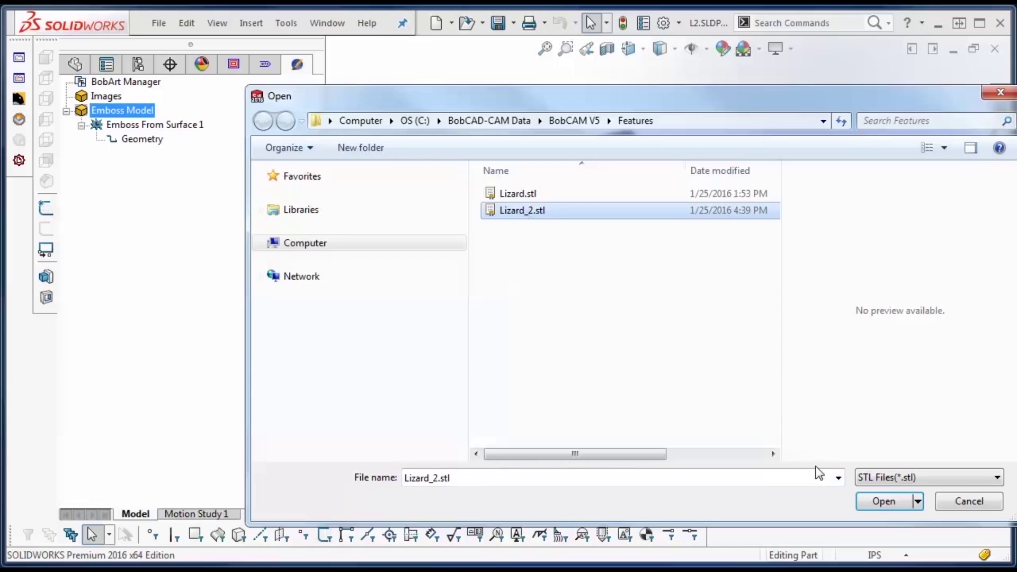
left_click(883, 501)
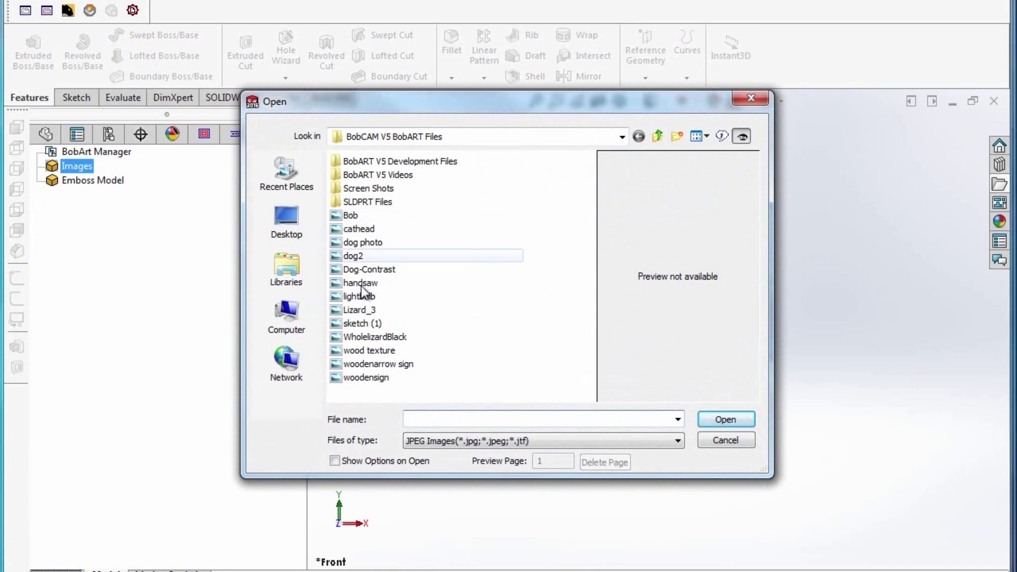
Import the dolphin image sketch (1) into the model's Images folder and bring up the options for that image
left_click(725, 420)
left_click_drag(504, 302, 726, 282)
mouse_move(568, 296)
left_mouse_down()
mouse_move(581, 295)
mouse_move(571, 296)
left_mouse_up()
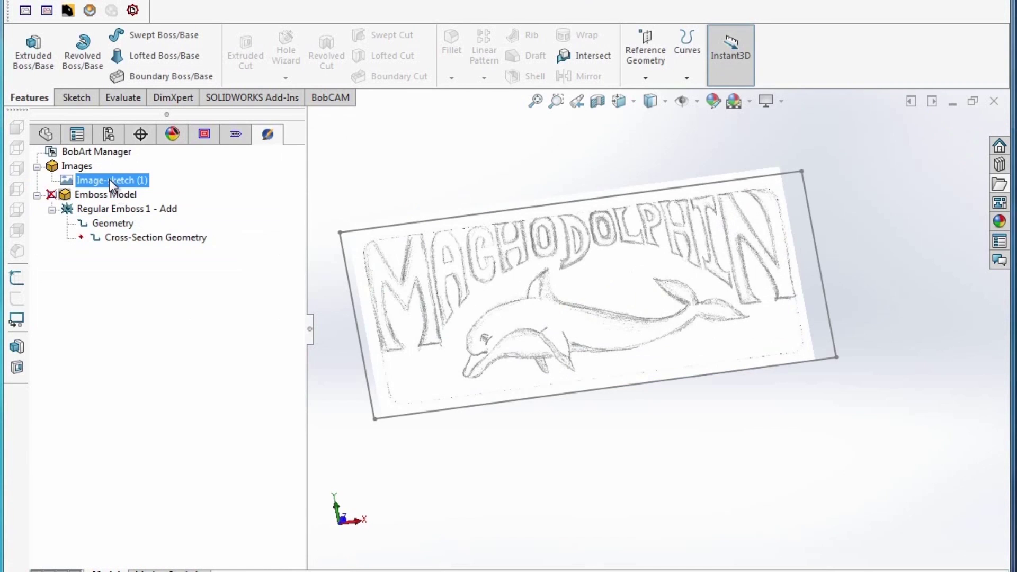
right_click(109, 179)
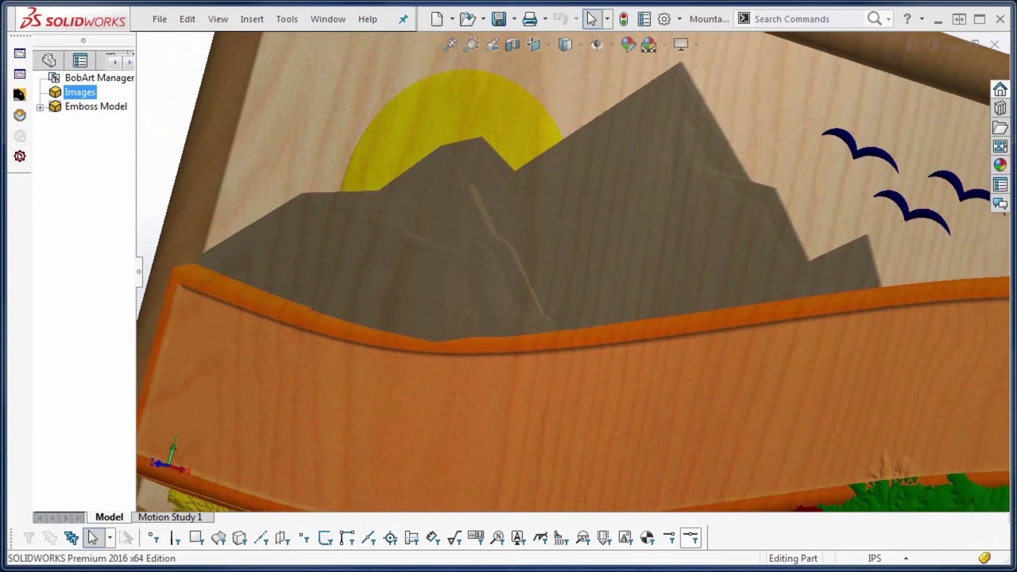
key("f")
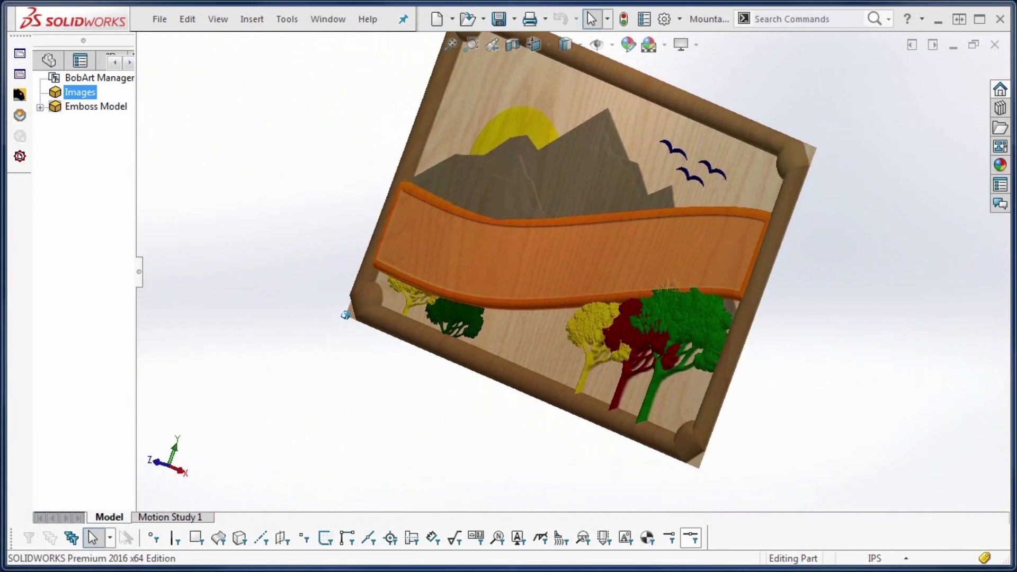
mouse_move(347, 310)
middle_mouse_down()
mouse_move(352, 303)
mouse_move(344, 310)
middle_mouse_up()
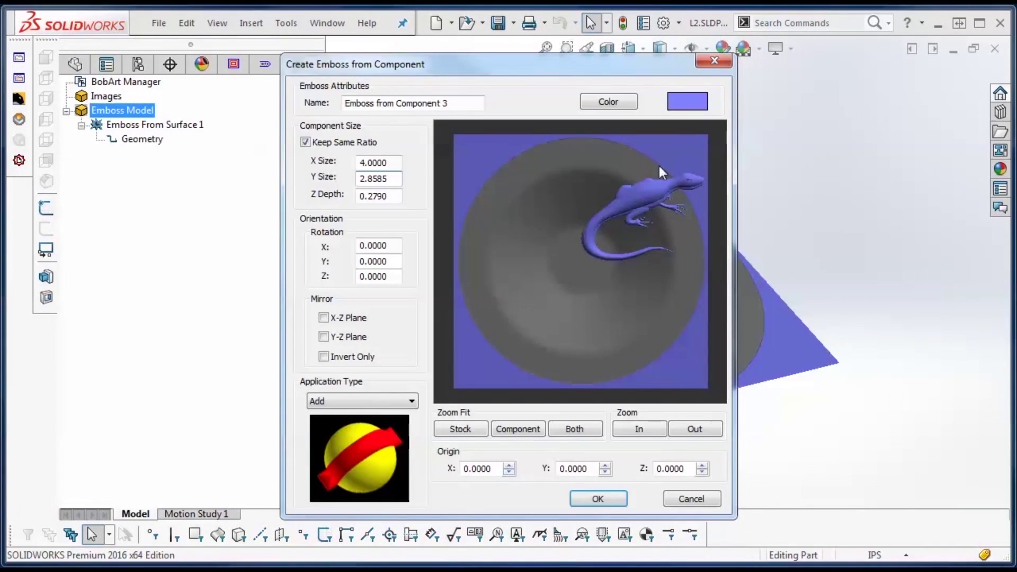
Set the lizard component's emboss color to orange and shift its X origin in small steps in the negative direction
left_click(610, 103)
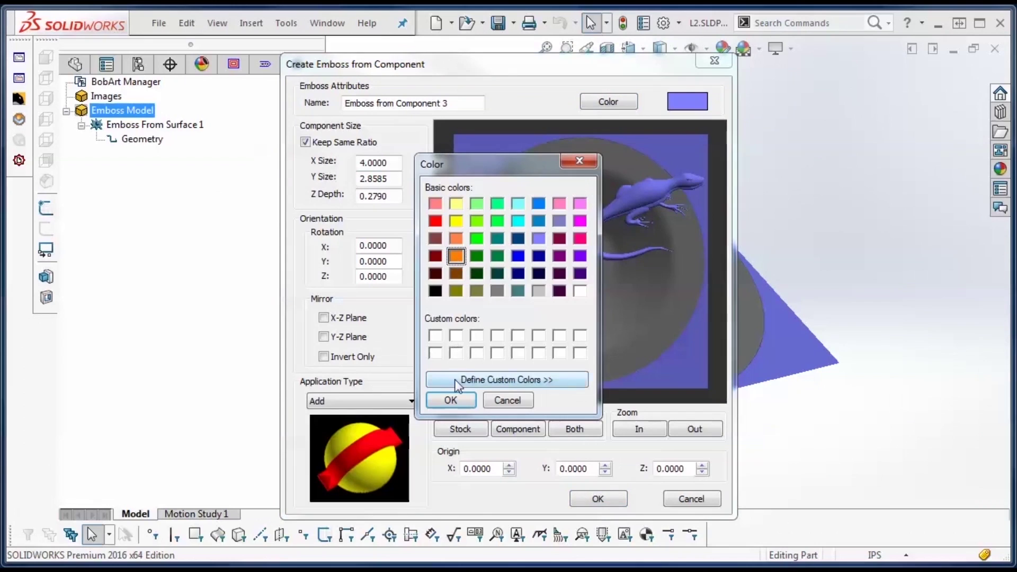
left_click(450, 400)
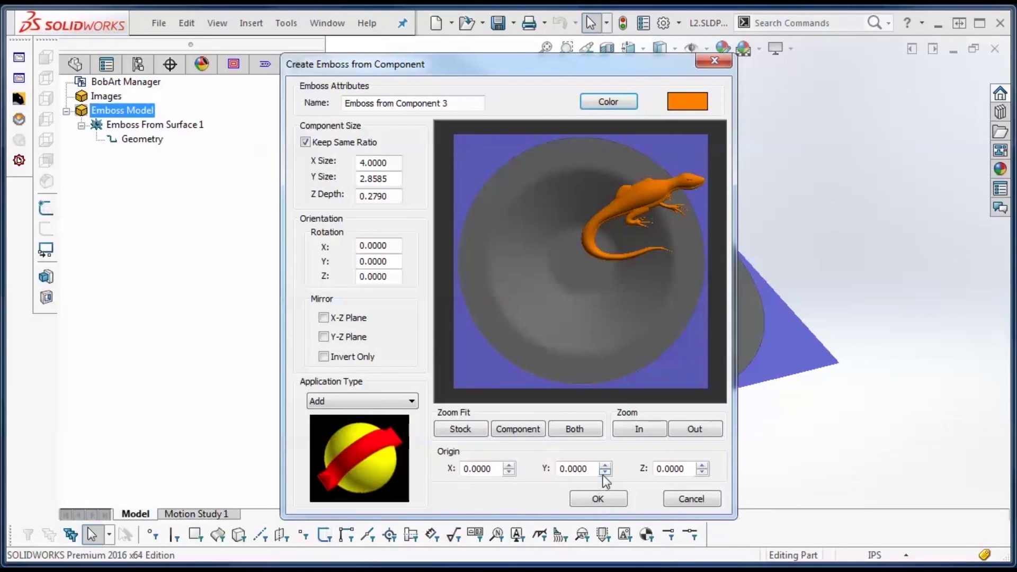
left_click(505, 472)
left_click(506, 471)
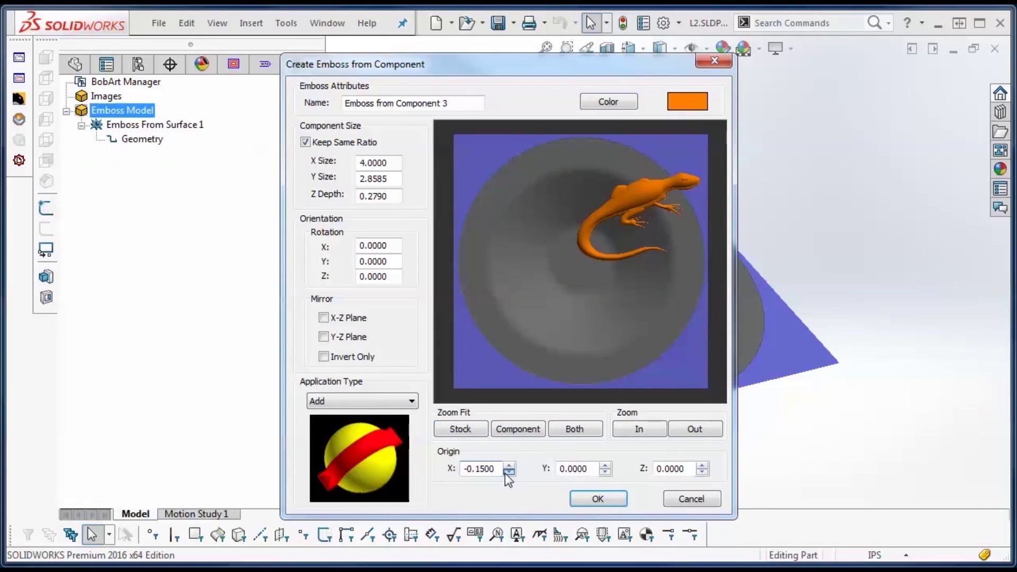
left_click(506, 472)
left_click(506, 472)
left_click(506, 472)
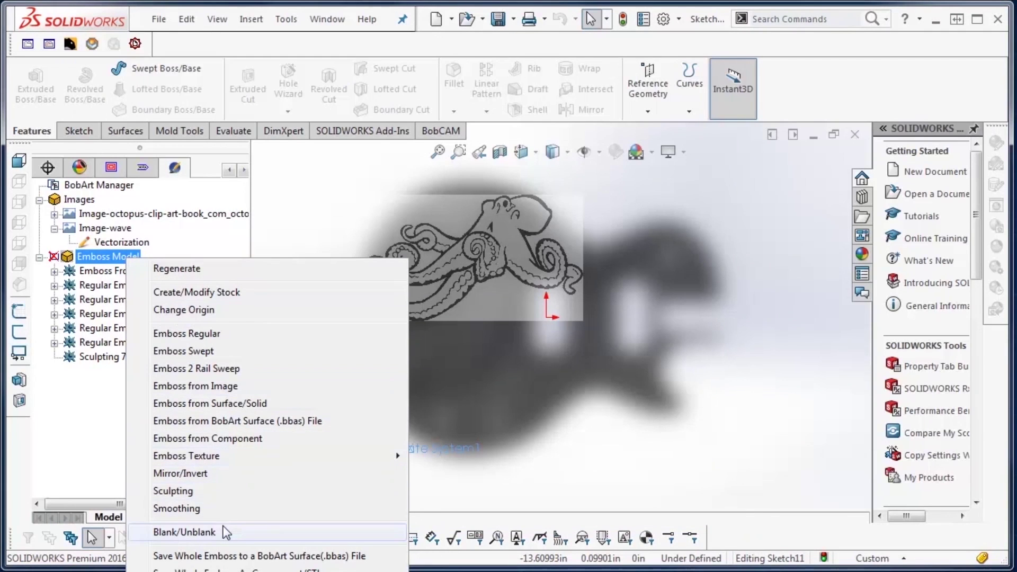
Unblank the guitar body's emboss model to show the carved octopus and wave relief
left_click(227, 532)
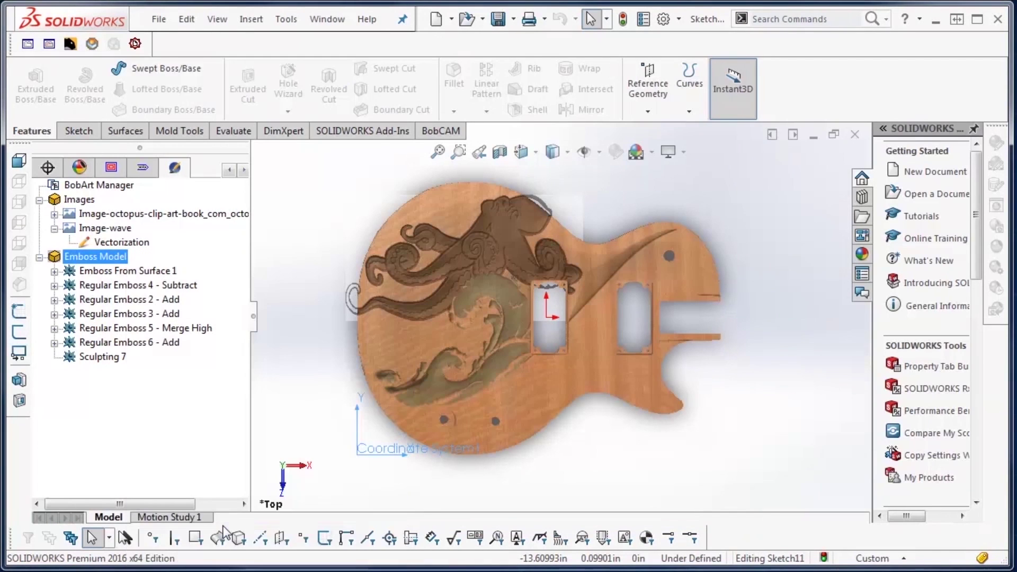
middle_click_drag(543, 441, 561, 429)
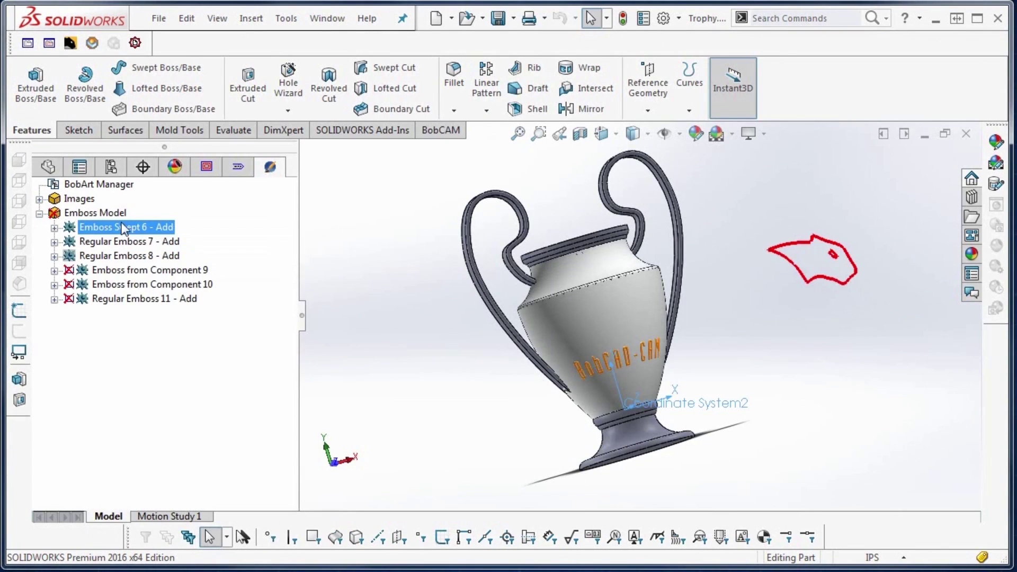
Regenerate the trophy's emboss model
right_click(117, 215)
left_click(193, 239)
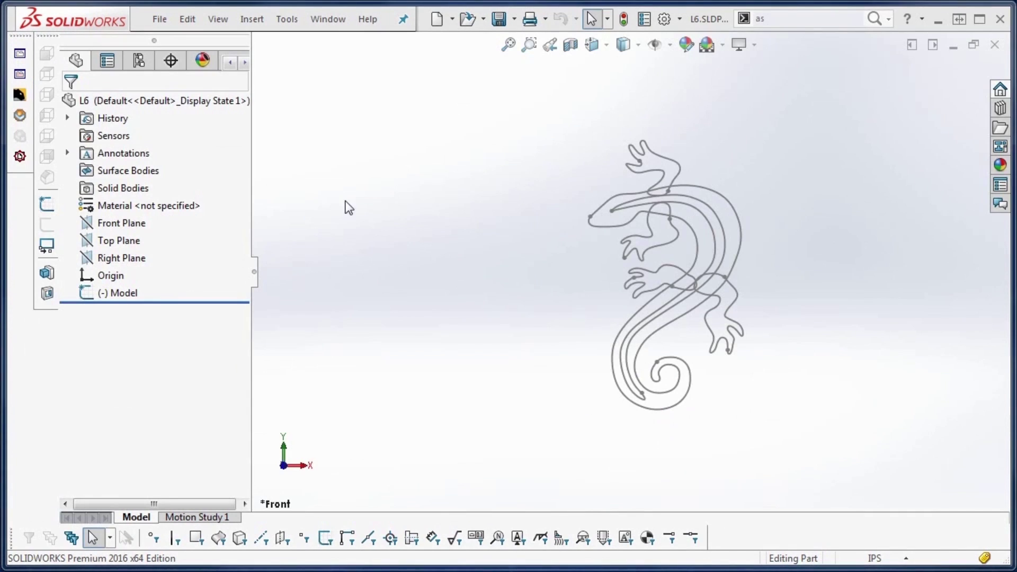
Start a sketch on the Front Plane and place the first corner of a corner rectangle below the lizard outline
left_click(129, 224)
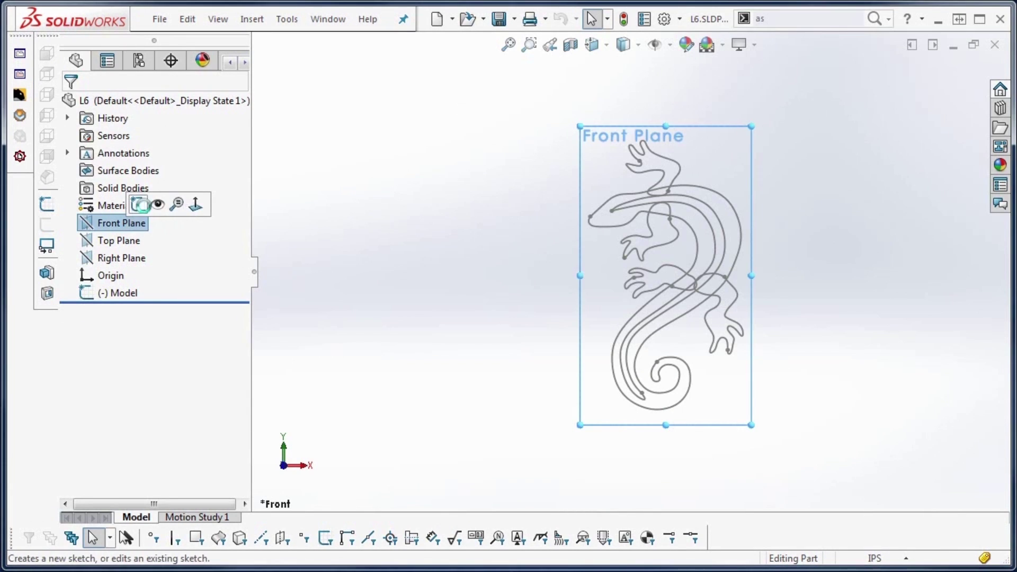
left_click(140, 205)
key("s")
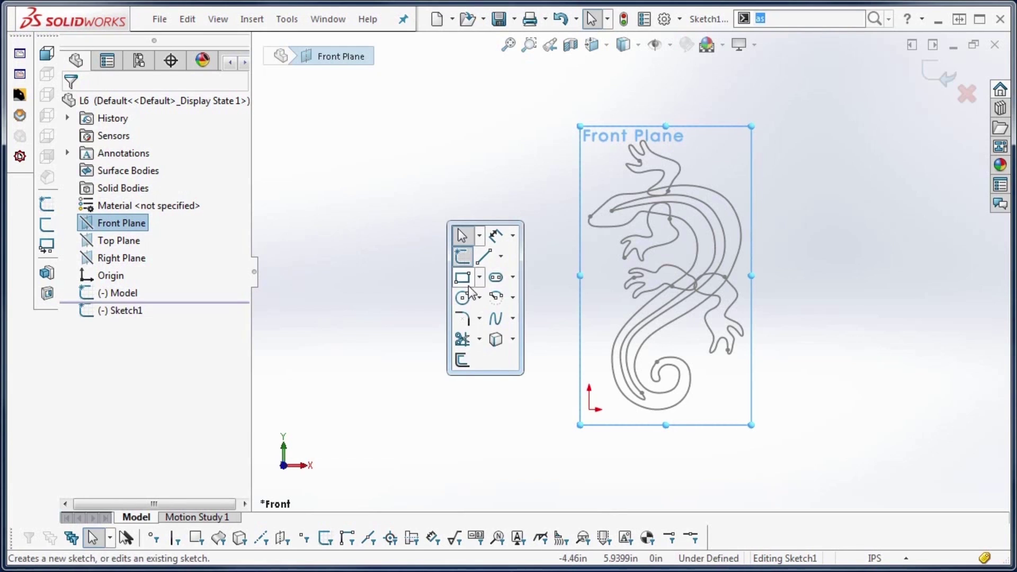
left_click(465, 280)
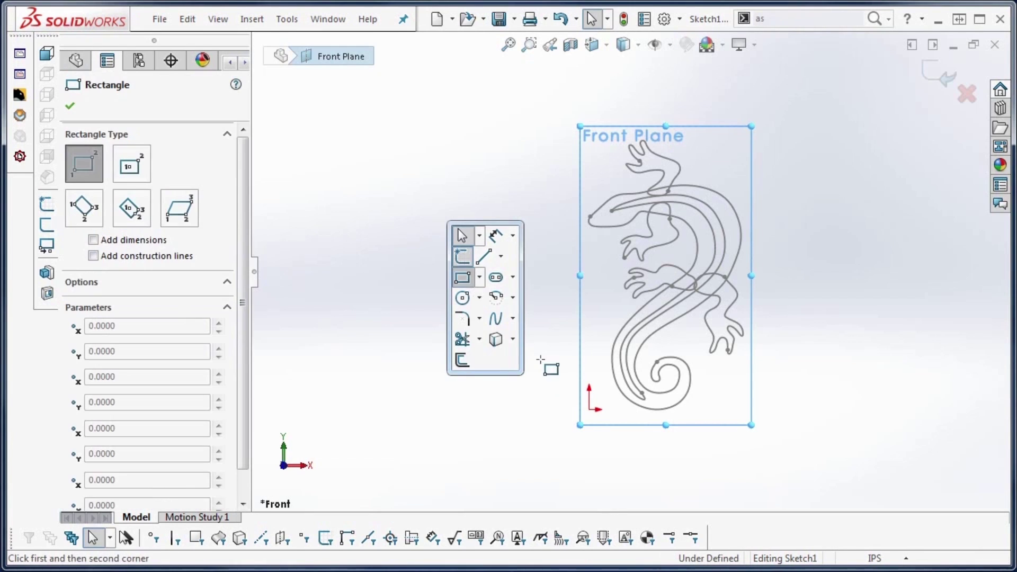
left_click(551, 431)
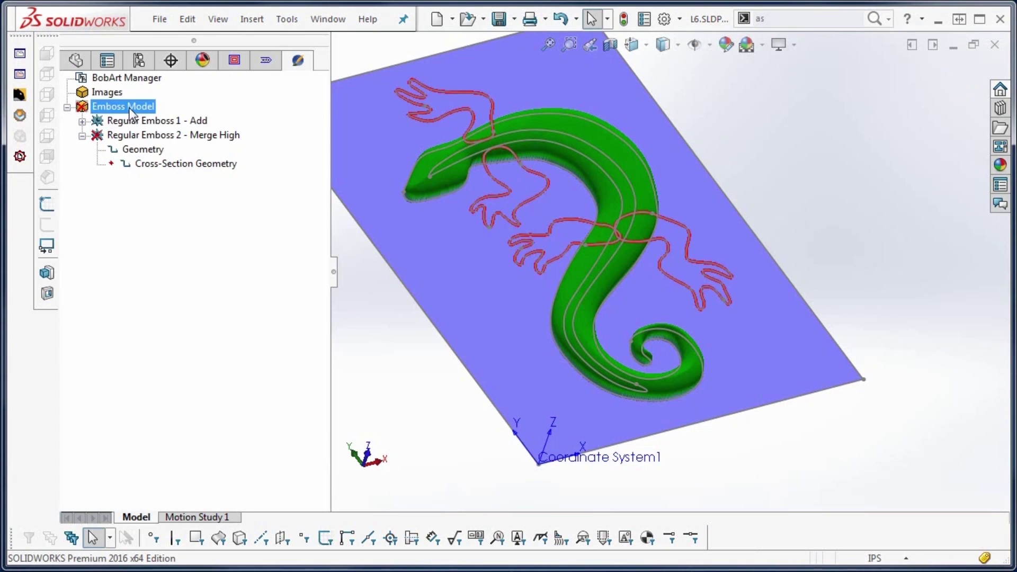
Regenerate the lizard's emboss model to apply the Merge High regular emboss to its legs
right_click(128, 107)
left_click(211, 119)
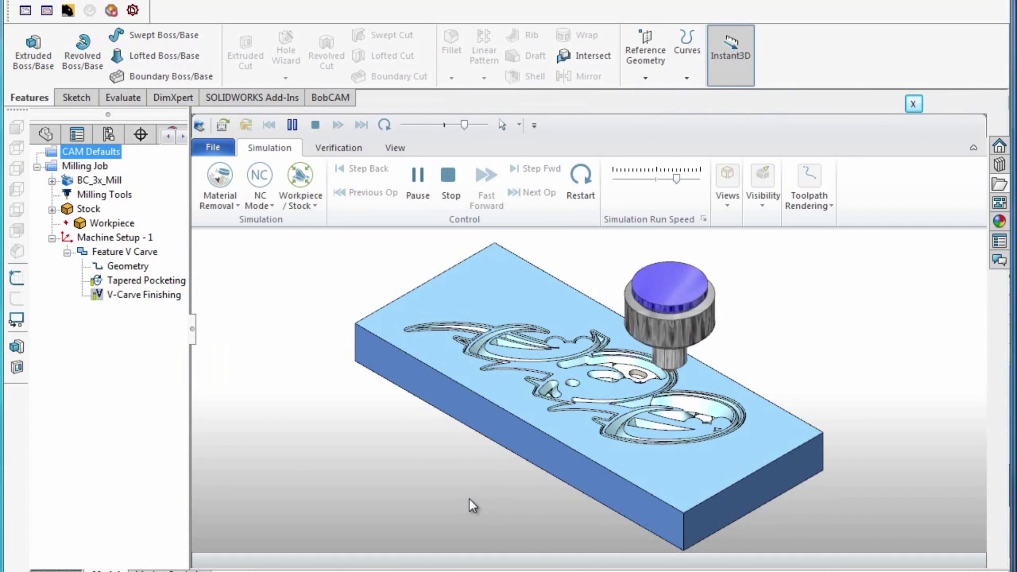
scroll(612, 471, "up", 5)
scroll(612, 472, "down", 2)
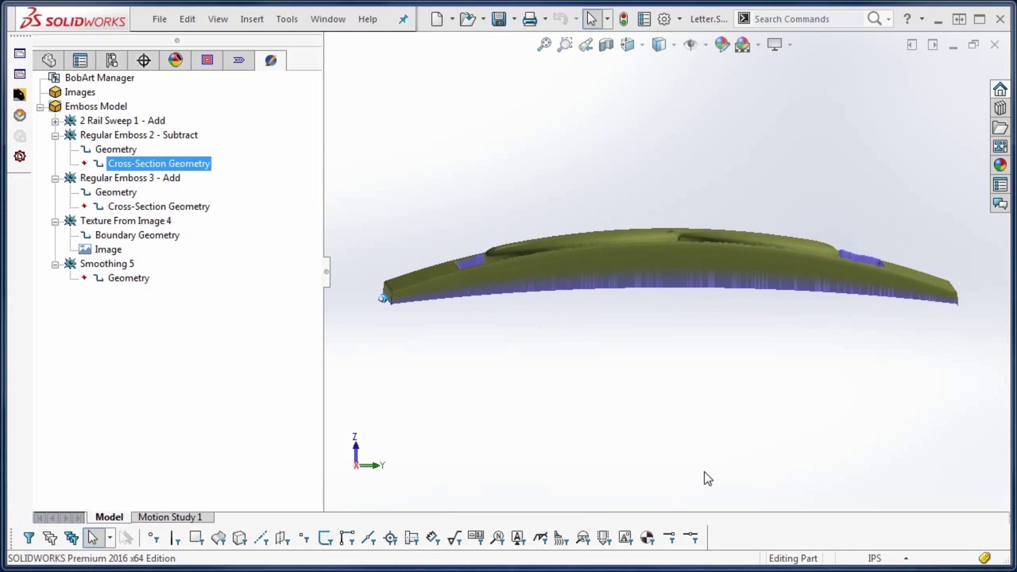
key("ctrl+7")
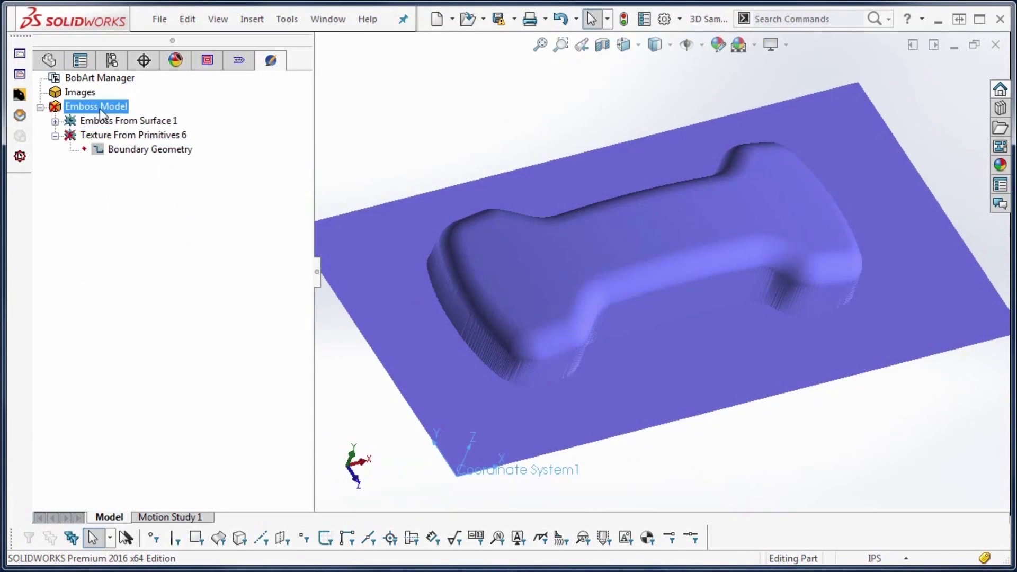
Regenerate the emboss model of the bone-shaped part to apply the texture from primitives
right_click(99, 109)
left_click(139, 120)
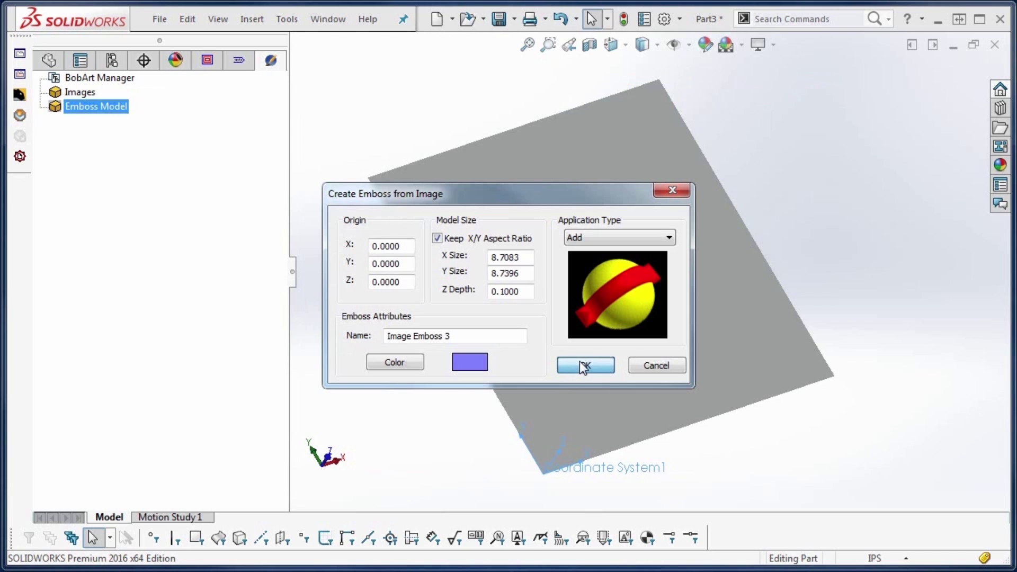
Create the additive emboss from the portrait image at 8.7083 by 8.7396 with a Z depth of 0.1
left_click(583, 365)
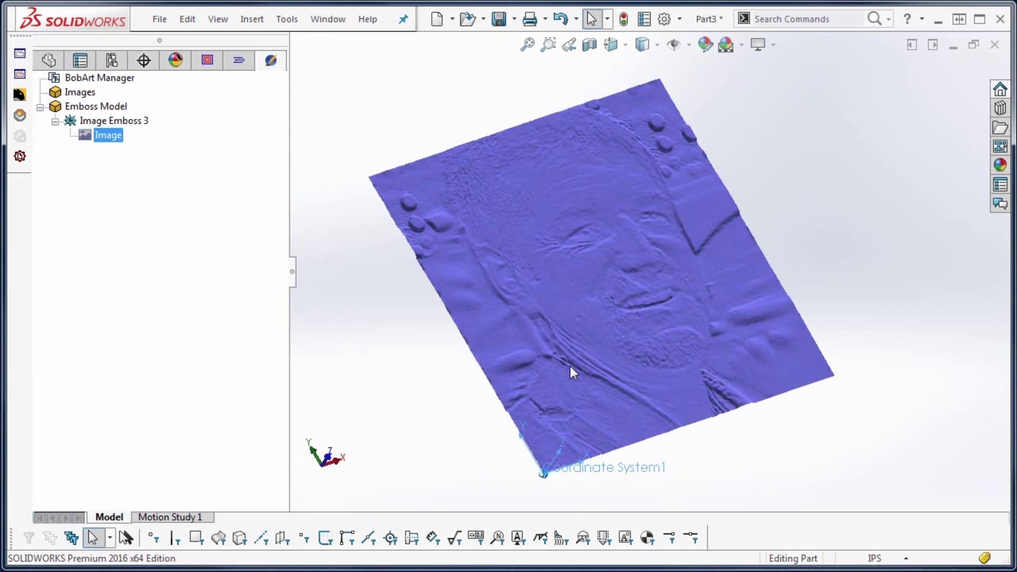